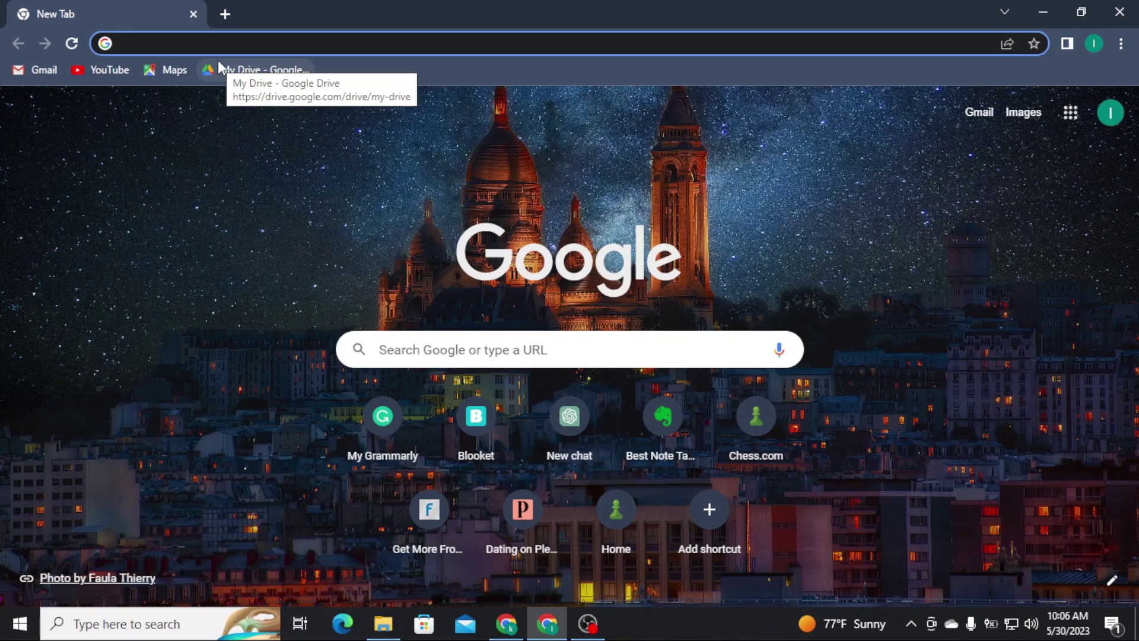
{"action": "type", "text": "my.cqu.edu.au"}
Step: Go to my.cqu.edu.au and continue to the CQUniversity sign-in page
{"action": "key", "text": "Return"}
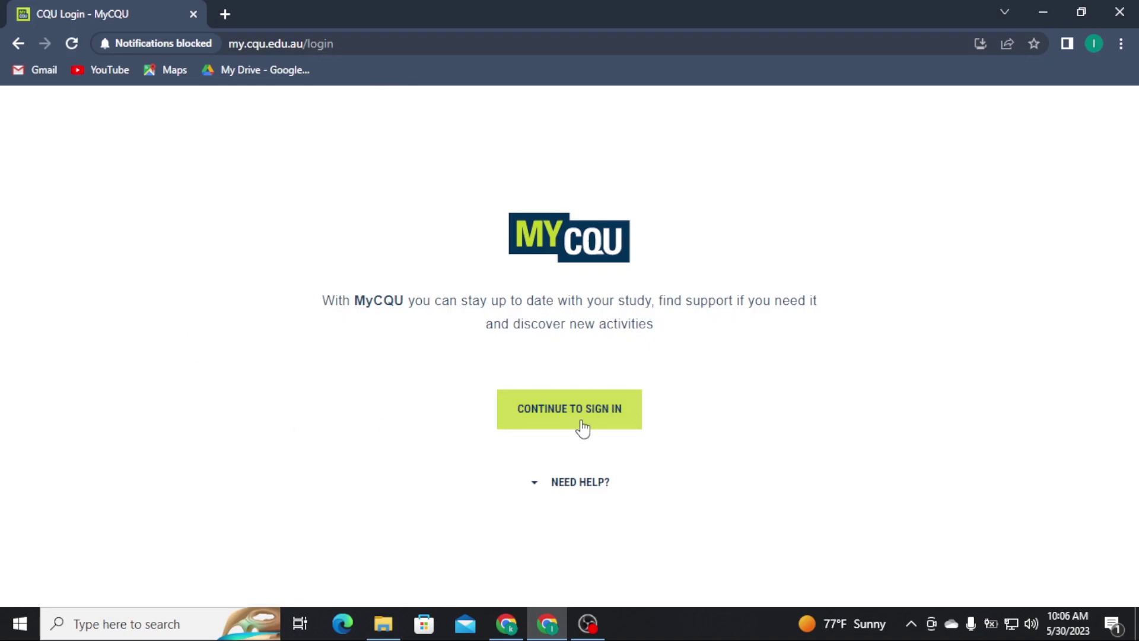
{"action": "left_click", "coordinate": [559, 414]}
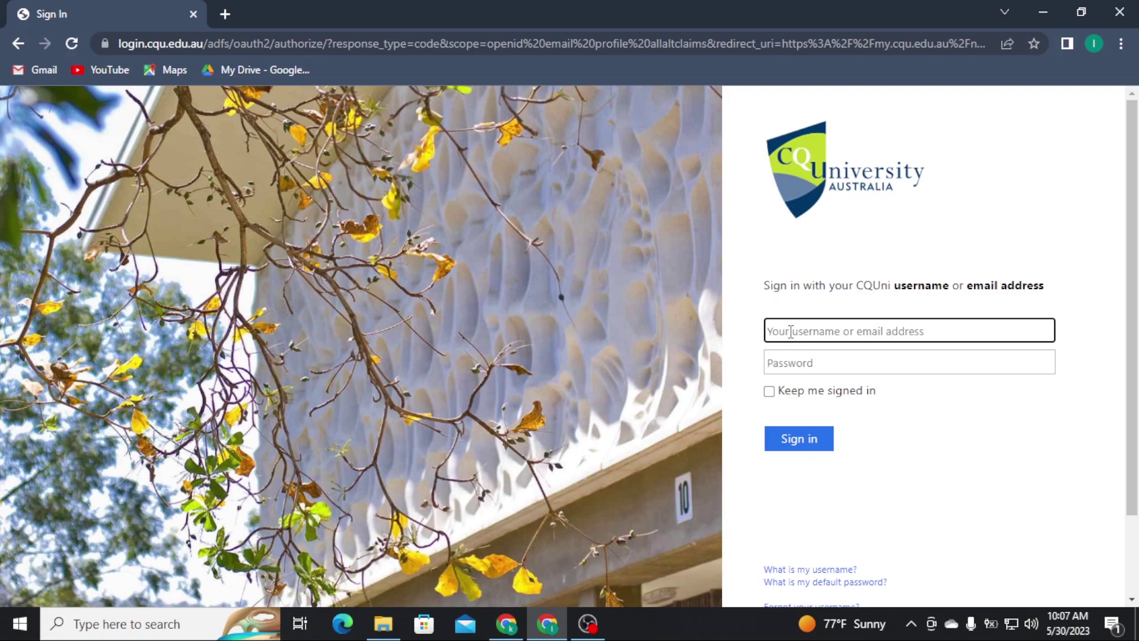
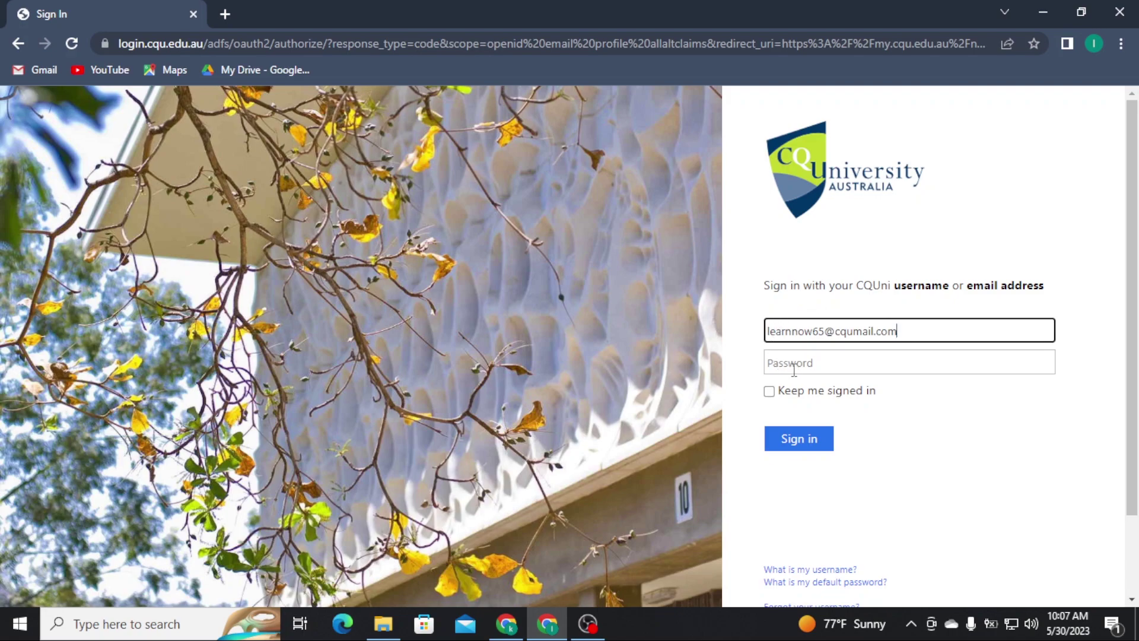
Step: Enter the student email and password, and tick Keep me signed in
{"action": "left_click", "coordinate": [795, 362]}
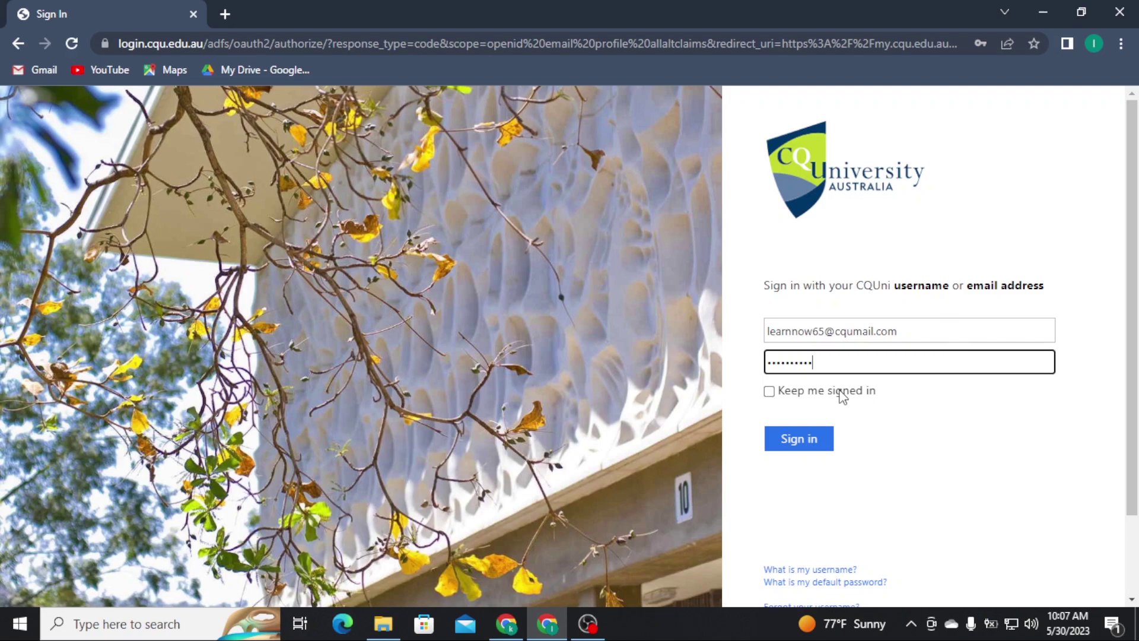
{"action": "scroll", "coordinate": [925, 427], "scroll_direction": "down", "scroll_amount": 3}
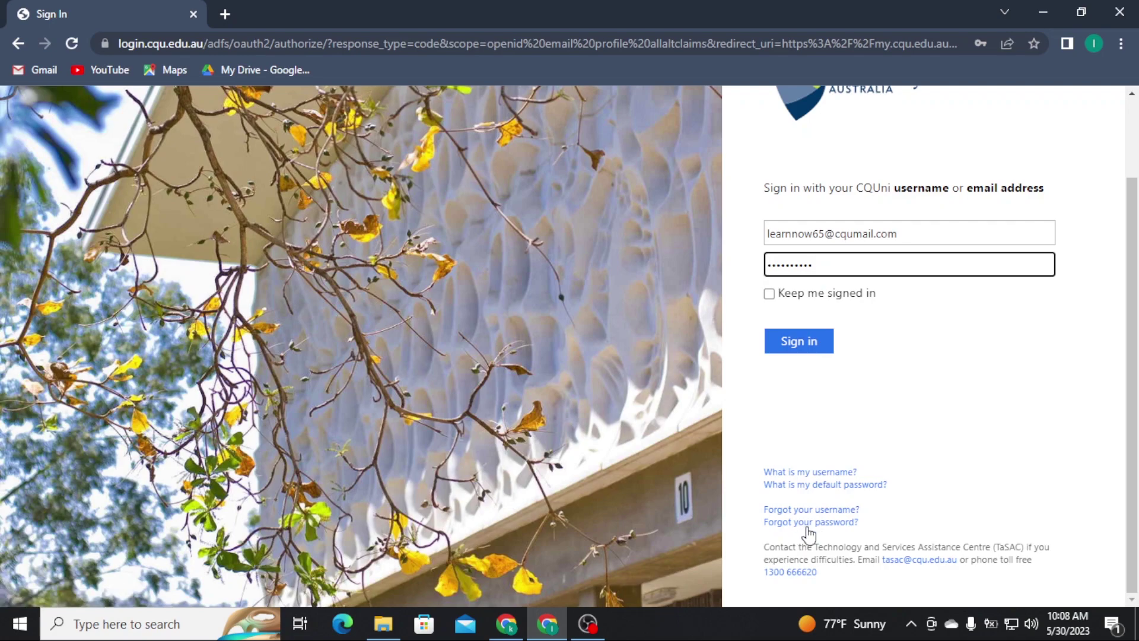
{"action": "scroll", "coordinate": [827, 401], "scroll_direction": "up", "scroll_amount": 1}
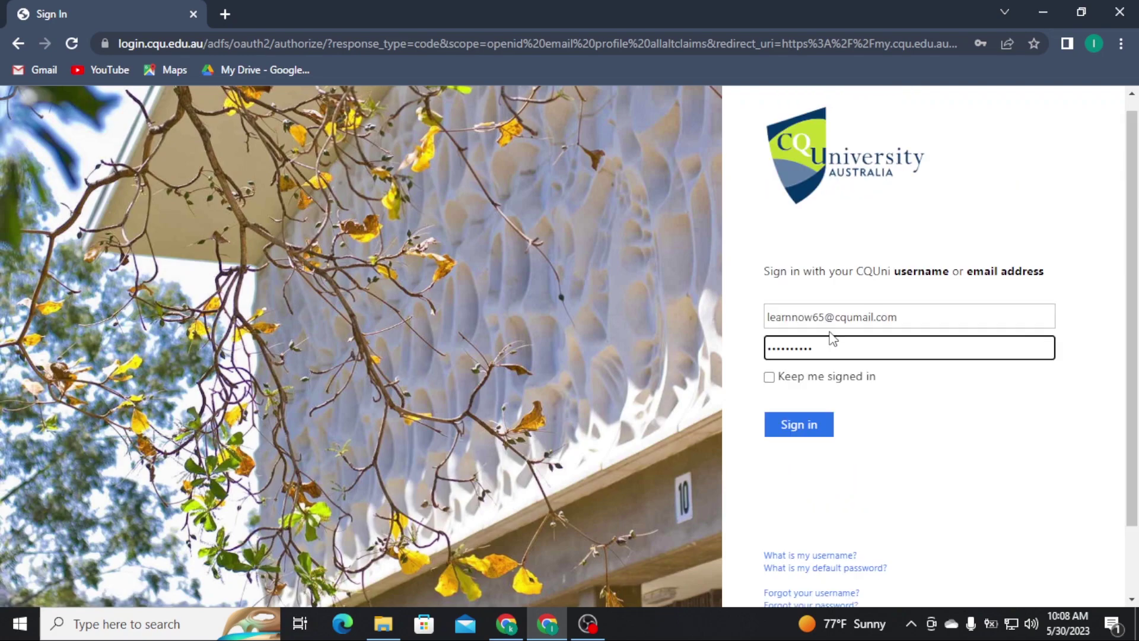
{"action": "left_click", "coordinate": [769, 377]}
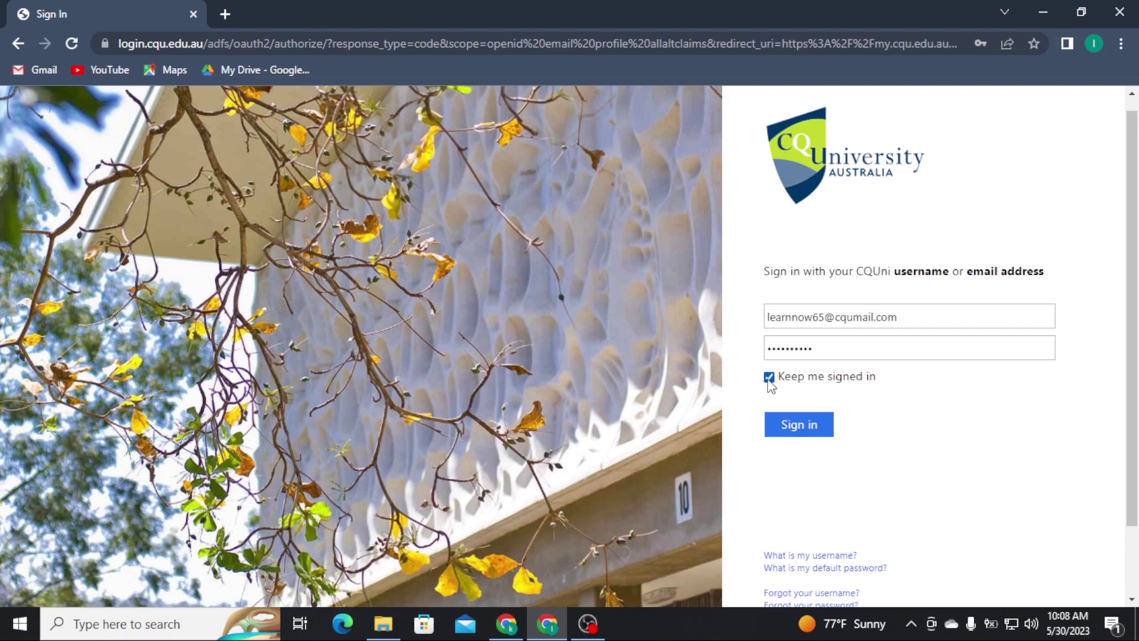
Step: Untick Keep me signed in and submit the filled sign-in form
{"action": "left_click", "coordinate": [769, 377]}
{"action": "left_click", "coordinate": [800, 425]}
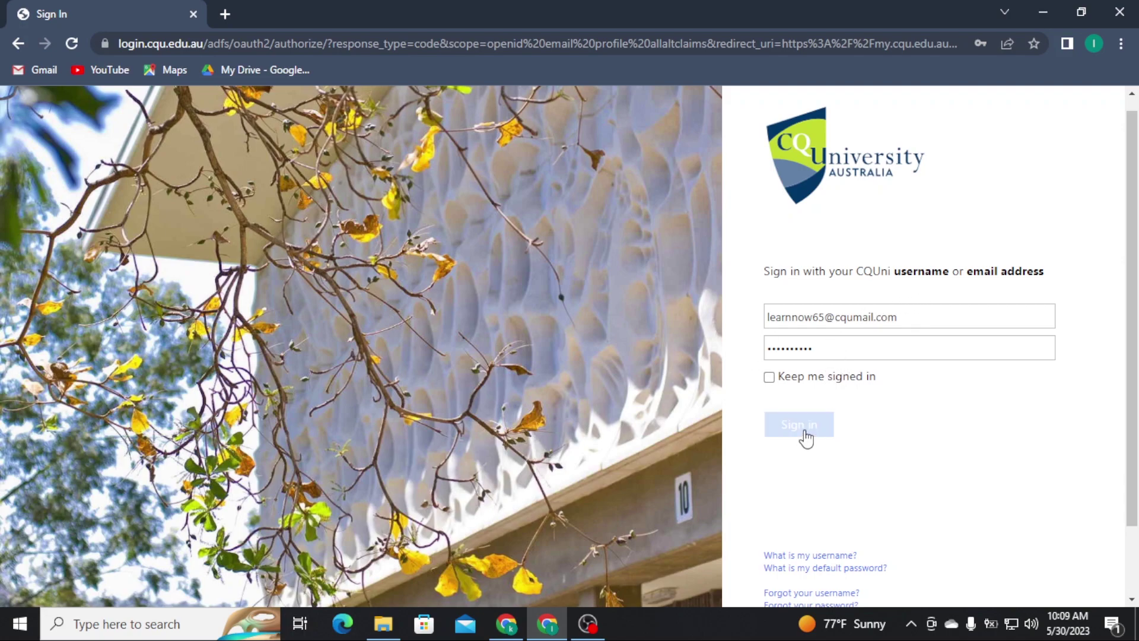